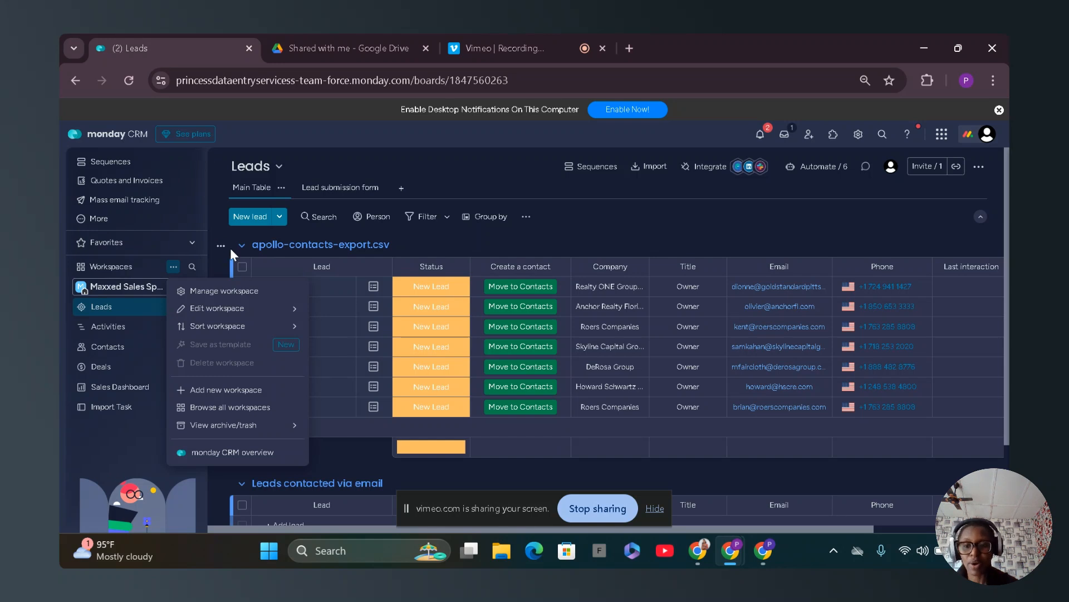
- Add a new workspace named Duchess Realty
click(174, 270)
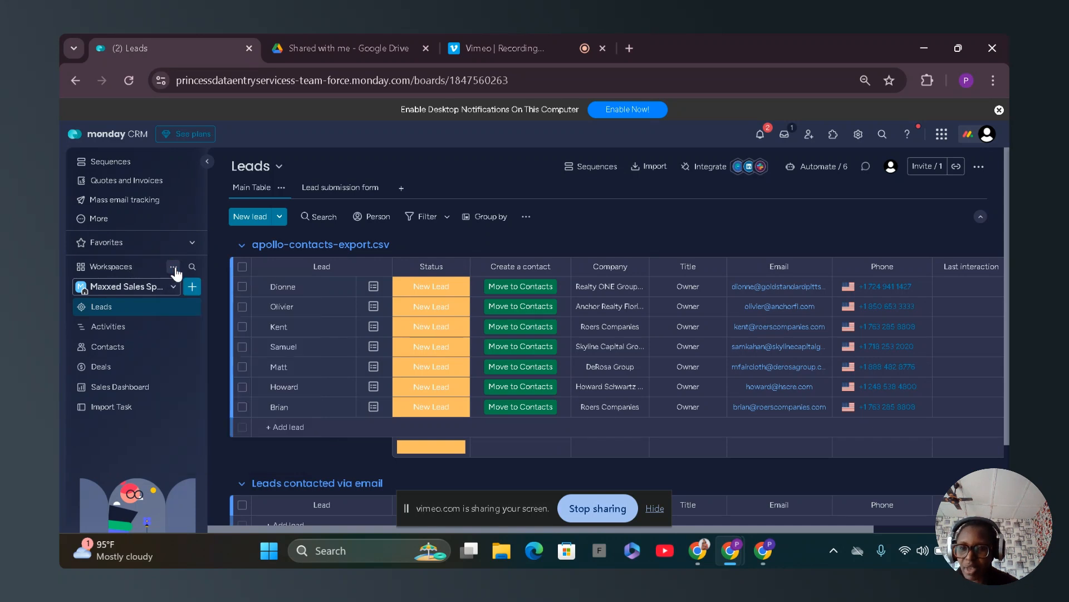
click(175, 267)
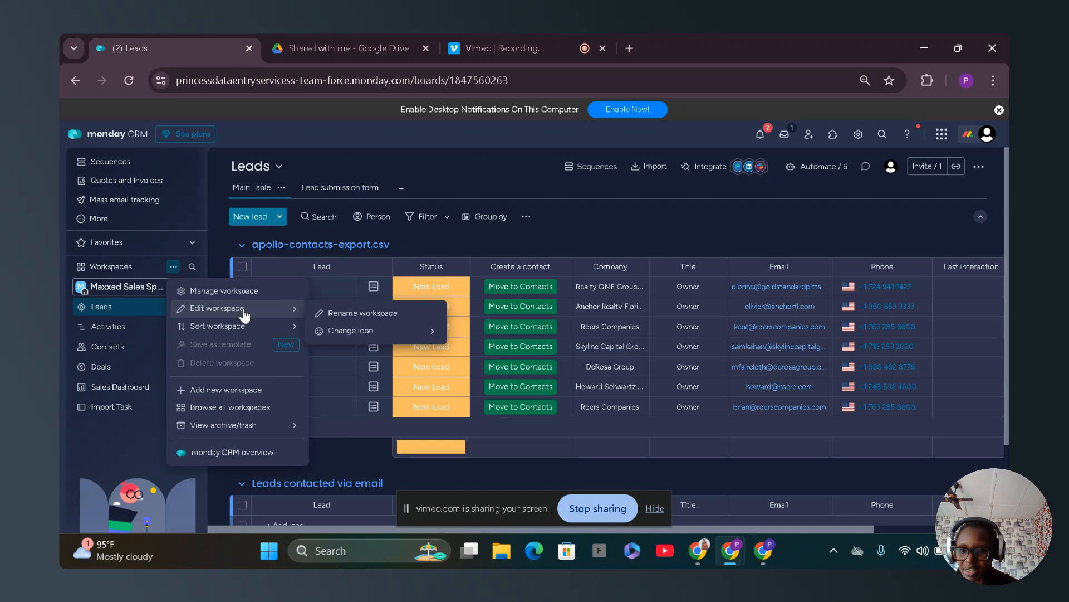
click(214, 392)
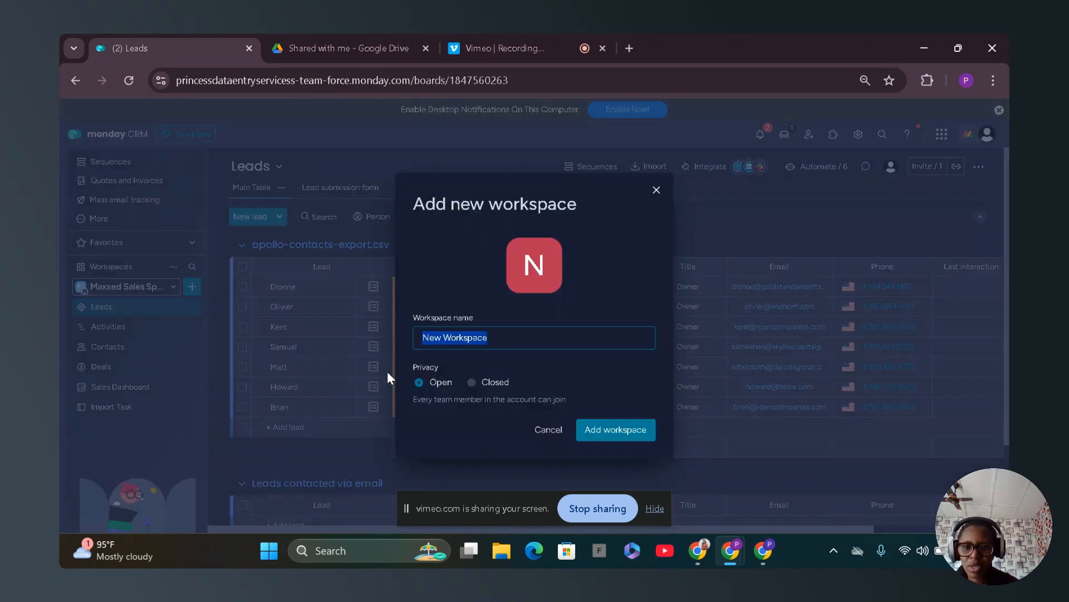
click(493, 337)
key(BackSpace)
key(BackSpace)
key(BackSpace)
key(BackSpace)
key(BackSpace)
key(BackSpace)
key(BackSpace)
key(BackSpace)
key(BackSpace)
key(BackSpace)
key(BackSpace)
key(BackSpace)
key(BackSpace)
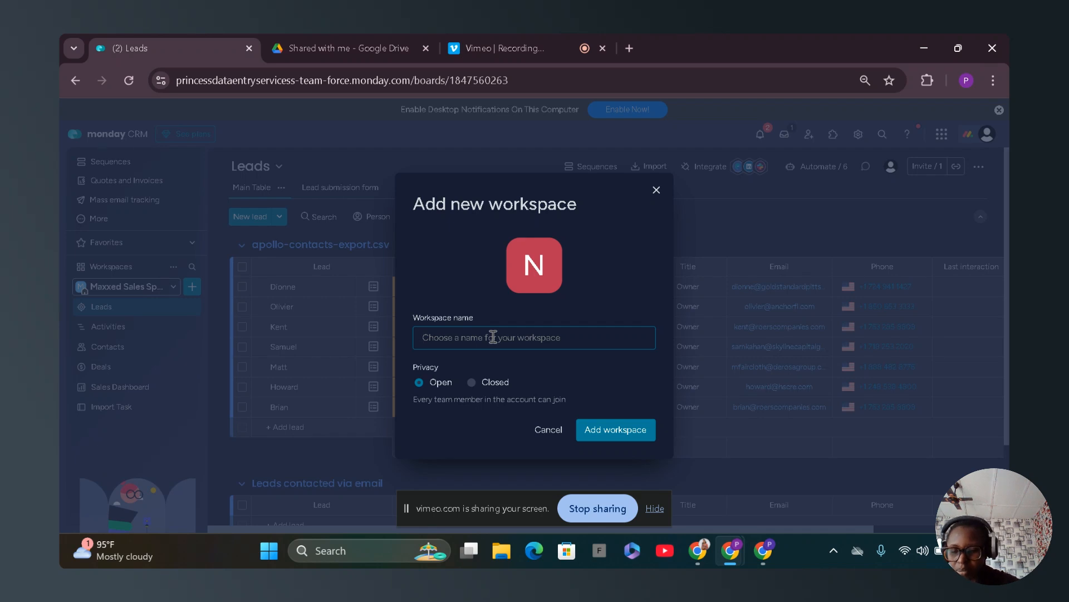
text(Du)
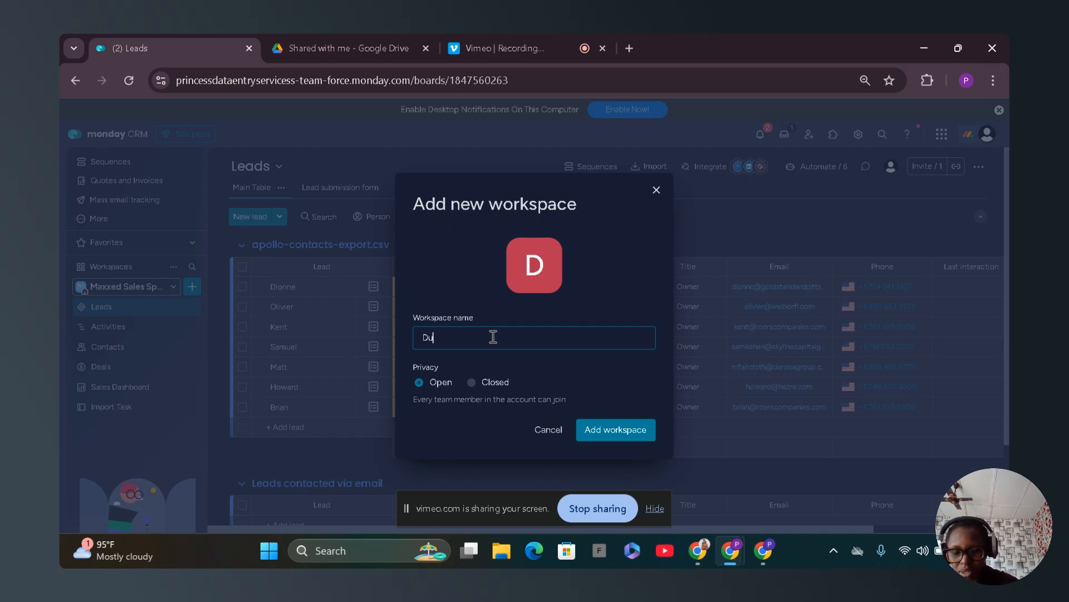
text(chess Realt)
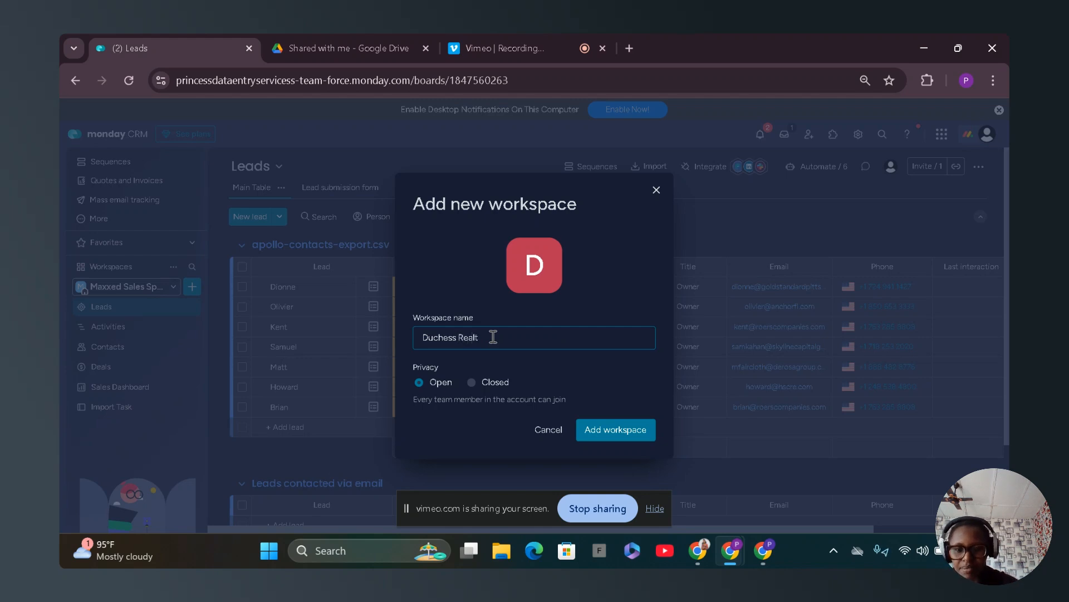
text(y)
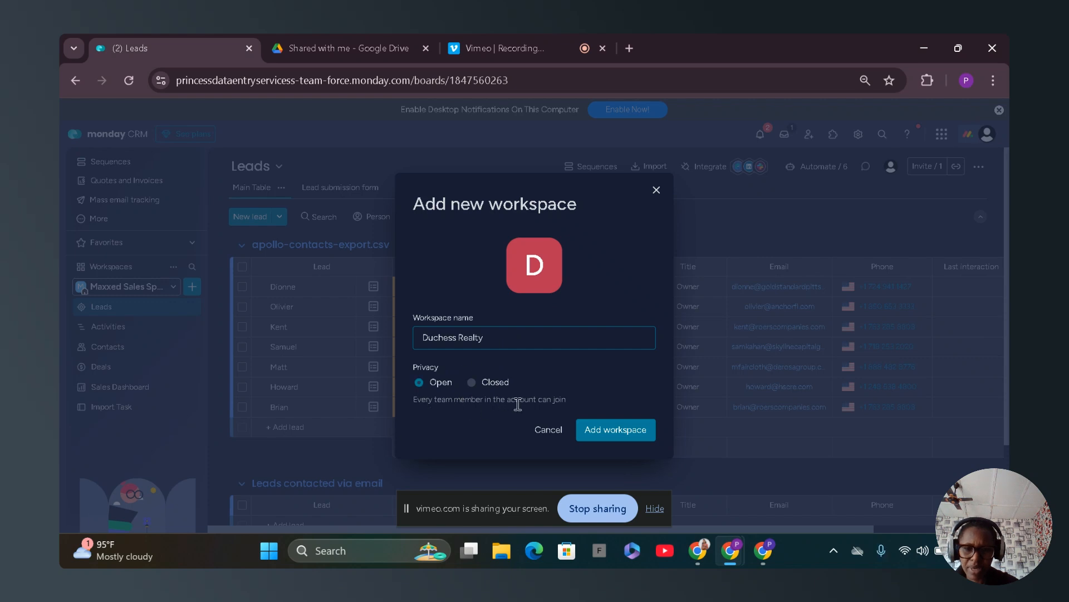
click(612, 434)
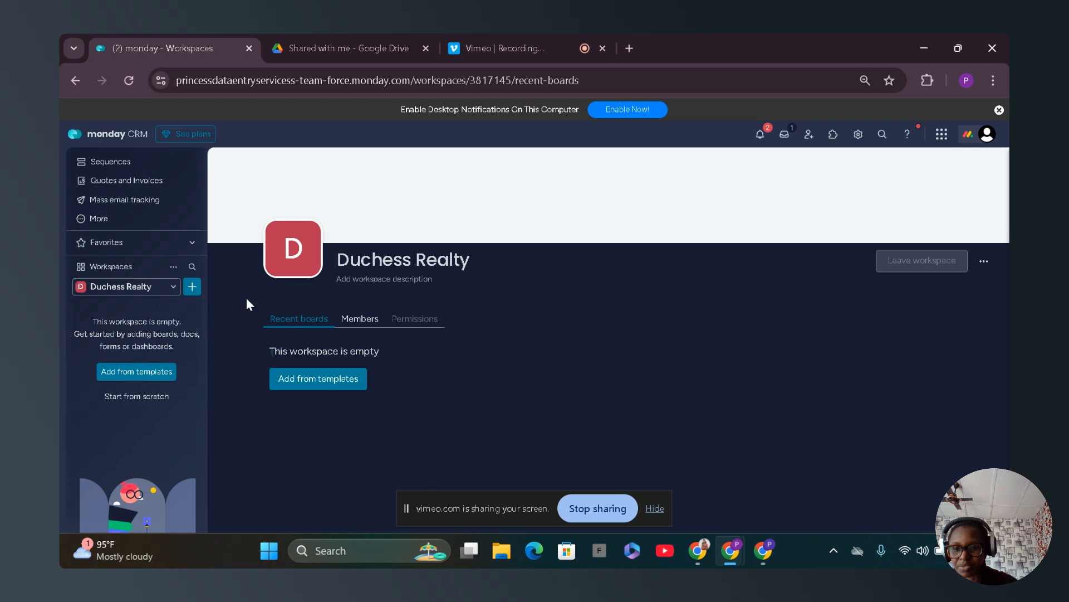
- Create a new board named Admin board in the Duchess Realty workspace, set to manage Projects
click(192, 288)
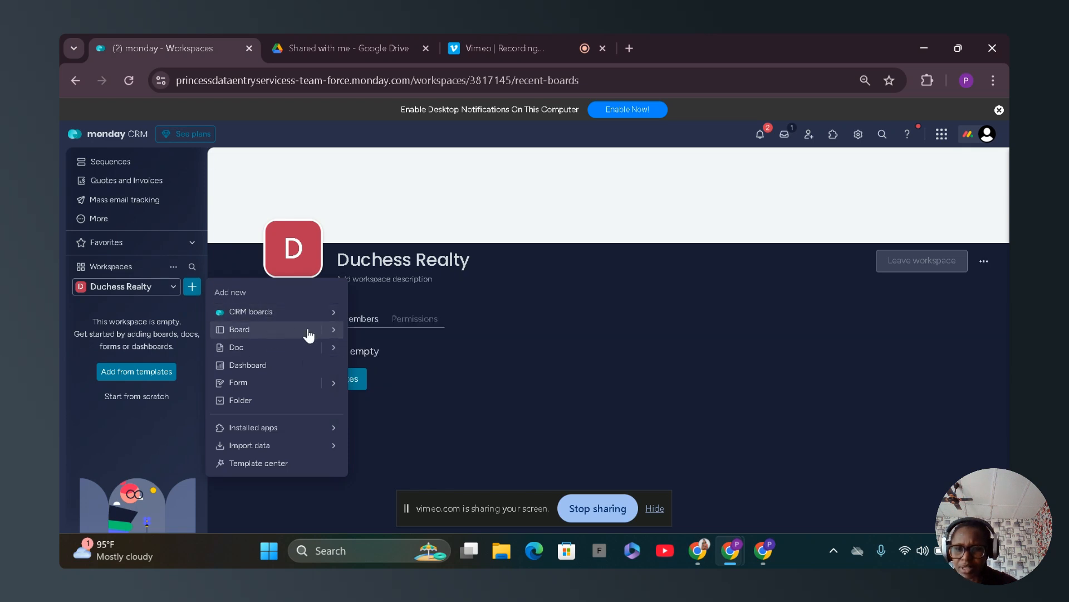
mouse_move(308, 334)
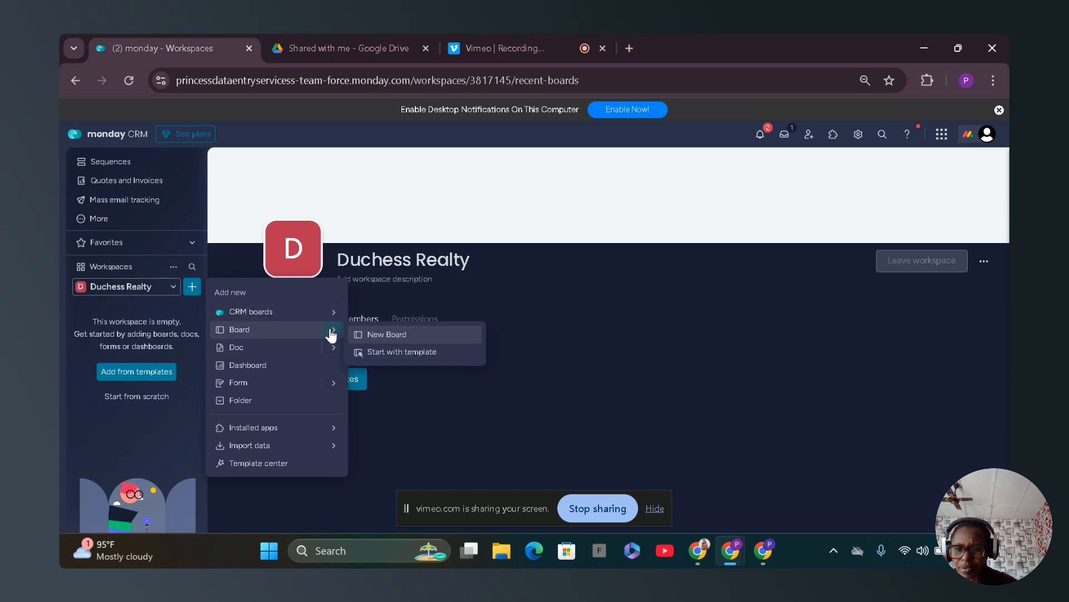
click(377, 336)
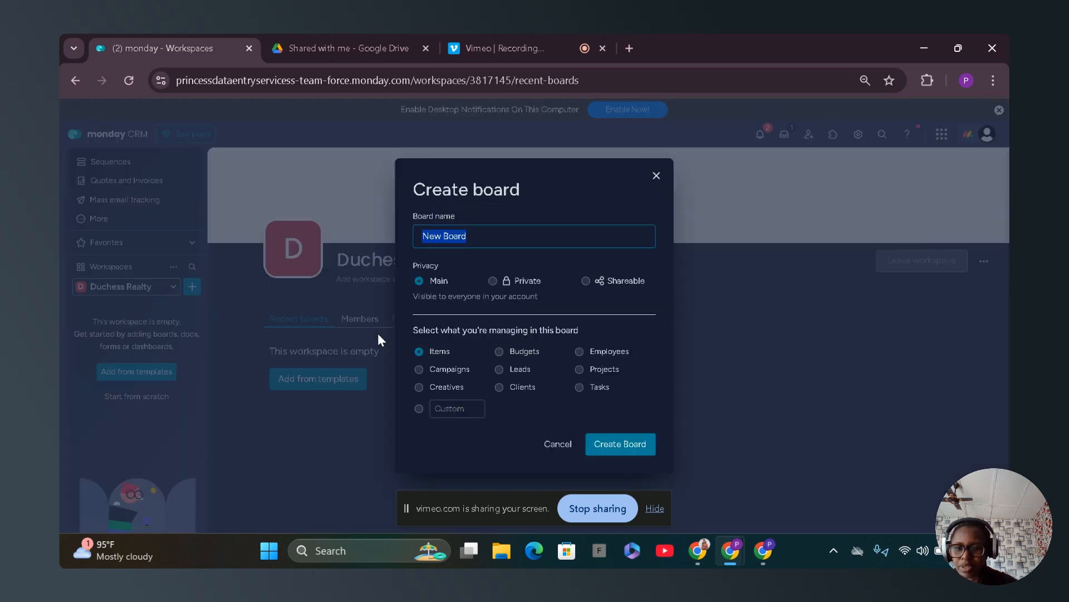
click(472, 236)
key(BackSpace)
key(BackSpace)
key(BackSpace)
key(BackSpace)
key(BackSpace)
key(BackSpace)
key(BackSpace)
key(BackSpace)
key(BackSpace)
text(A)
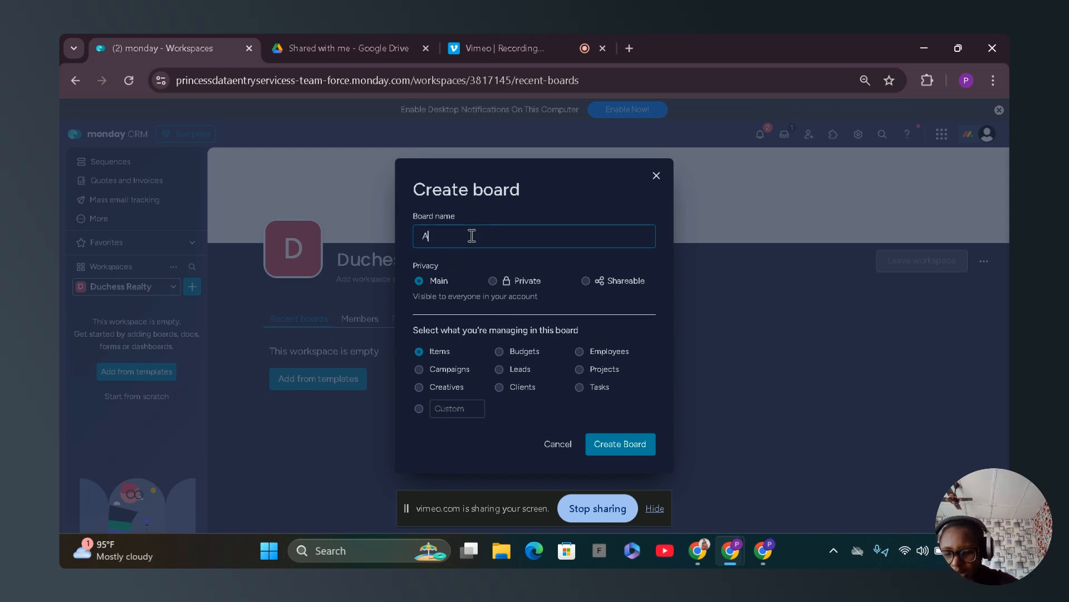
text(Dmin)
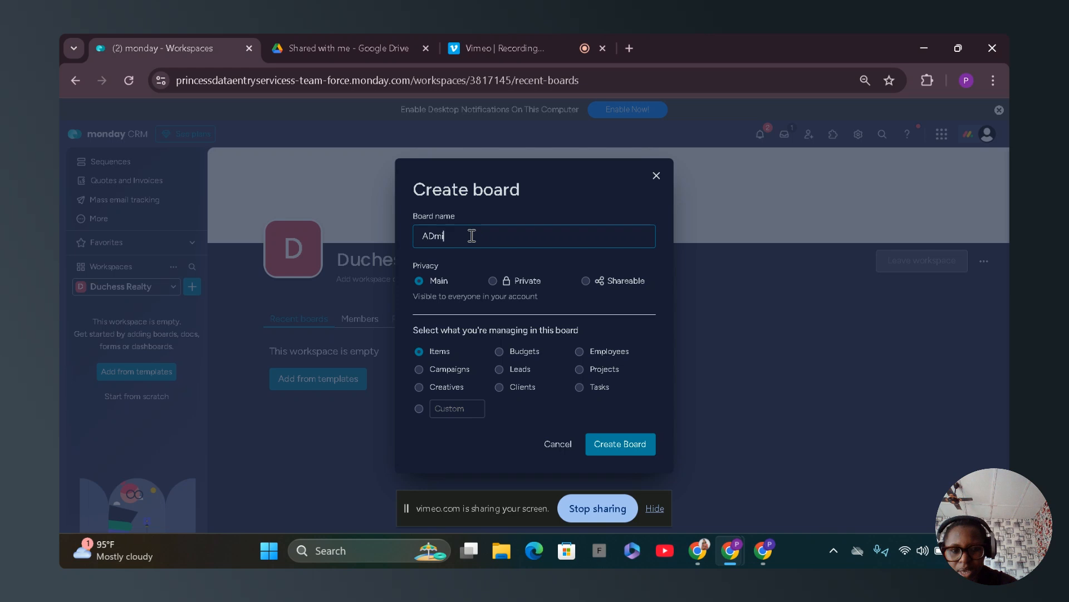
key(BackSpace)
key(BackSpace)
key(BackSpace)
key(BackSpace)
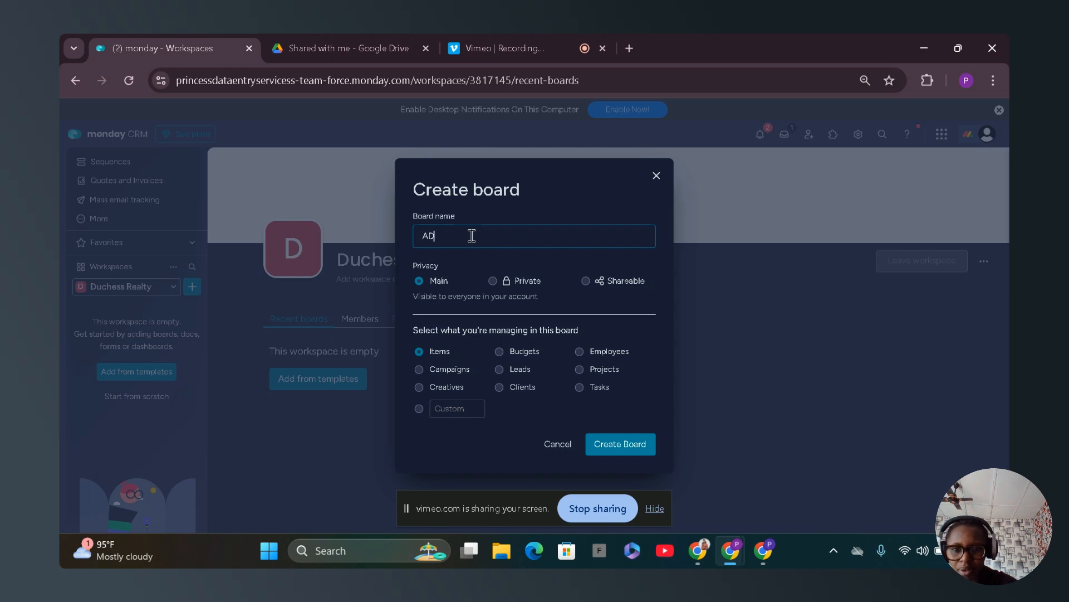
text(dmin)
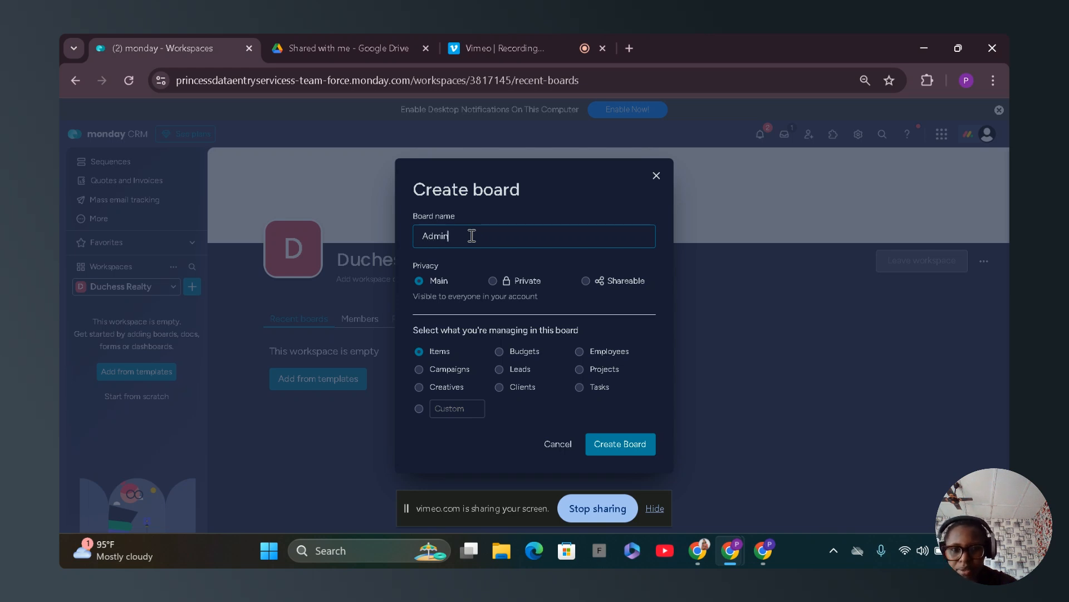
text( board)
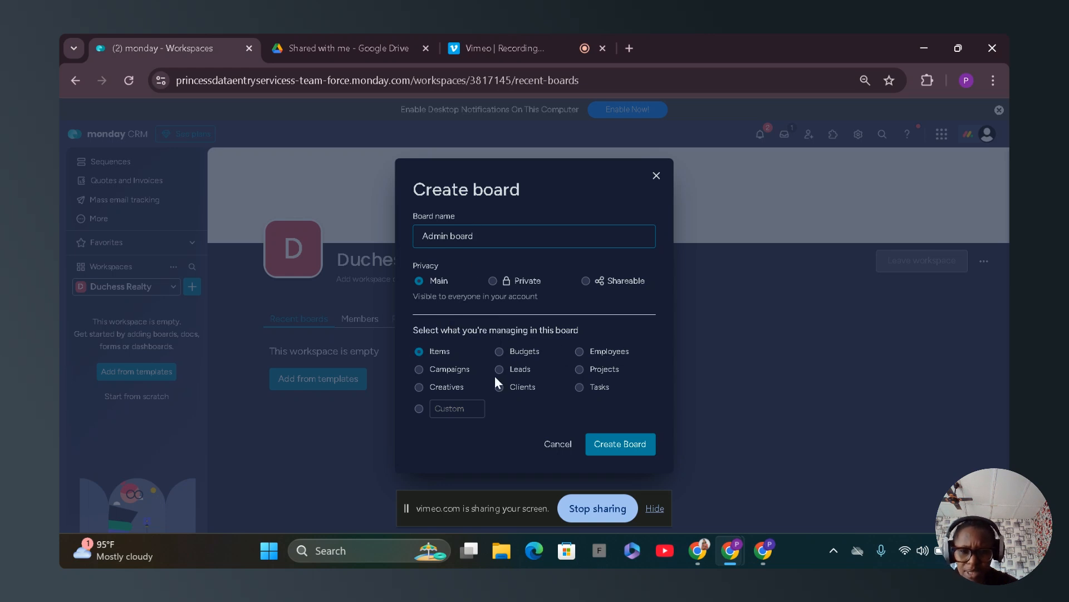
click(580, 369)
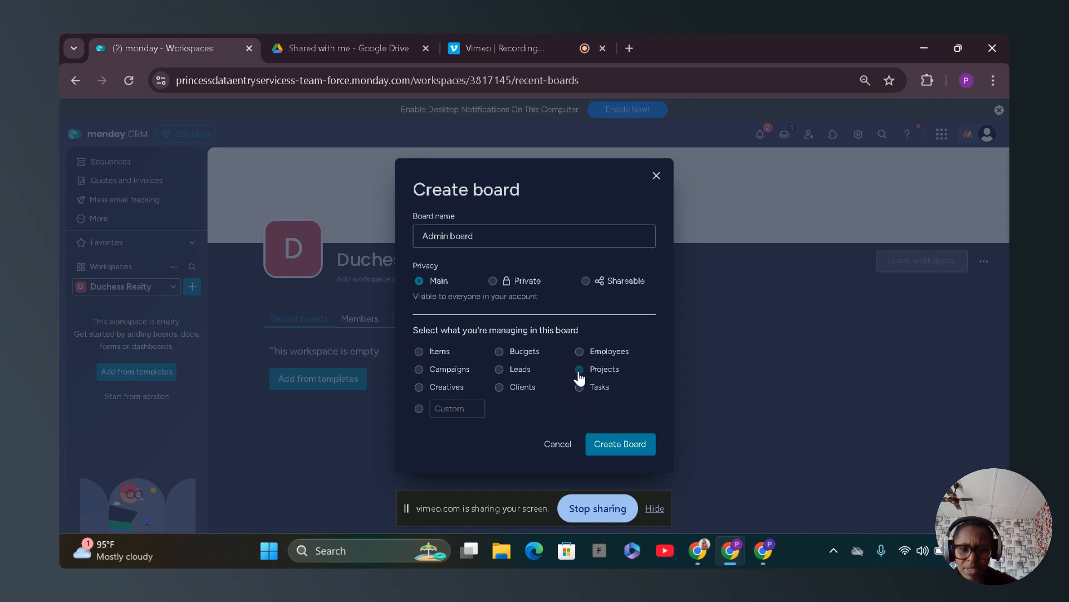
click(621, 444)
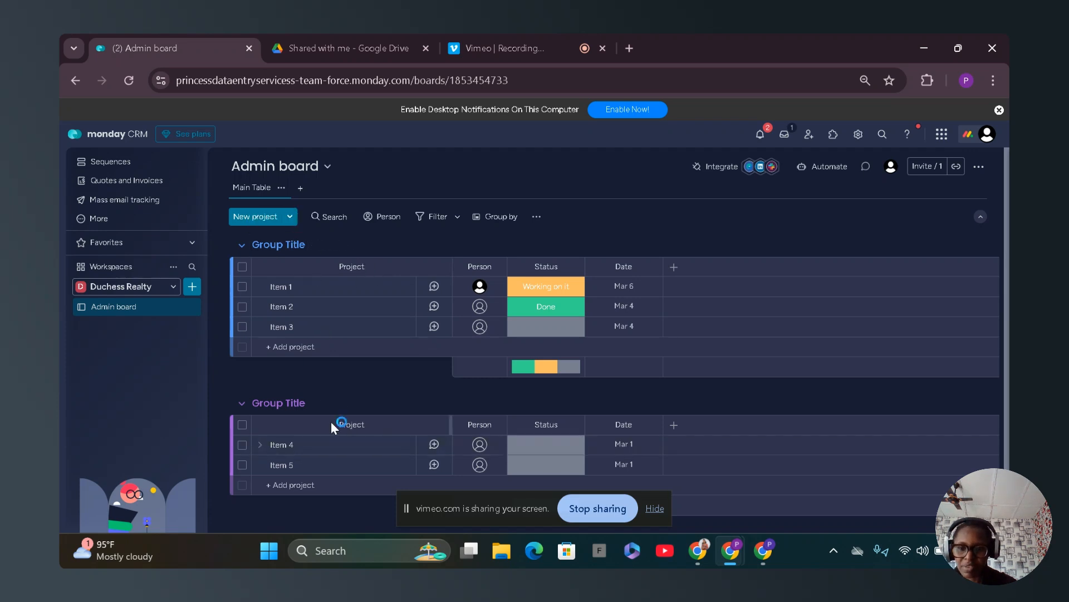
- Rename the first group on the Admin board as Content creation
click(307, 244)
key(BackSpace)
key(BackSpace)
key(BackSpace)
key(BackSpace)
key(BackSpace)
key(BackSpace)
key(BackSpace)
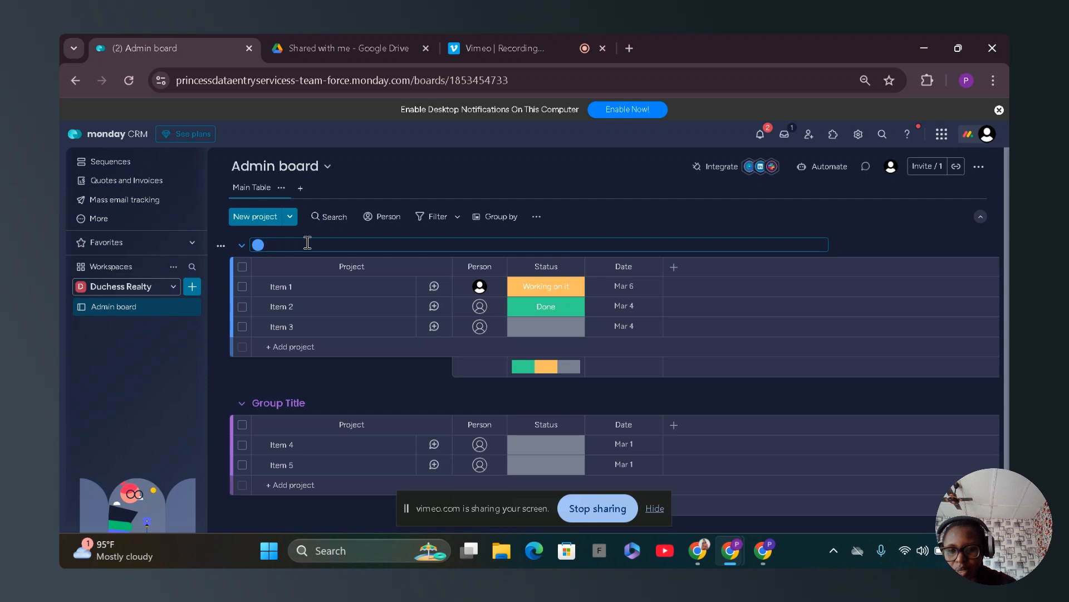
text(CO)
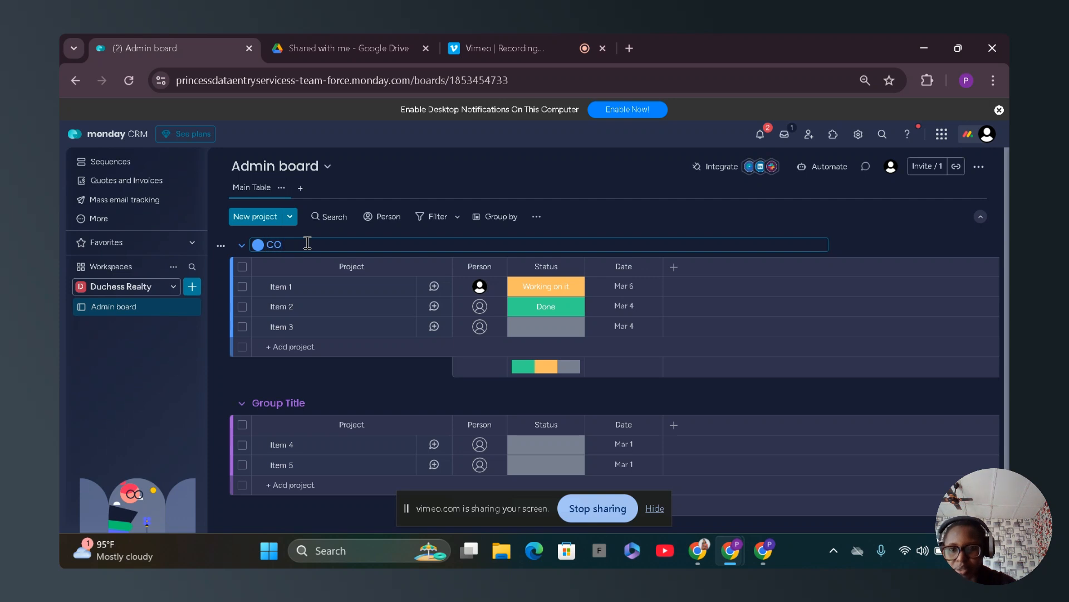
key(BackSpace)
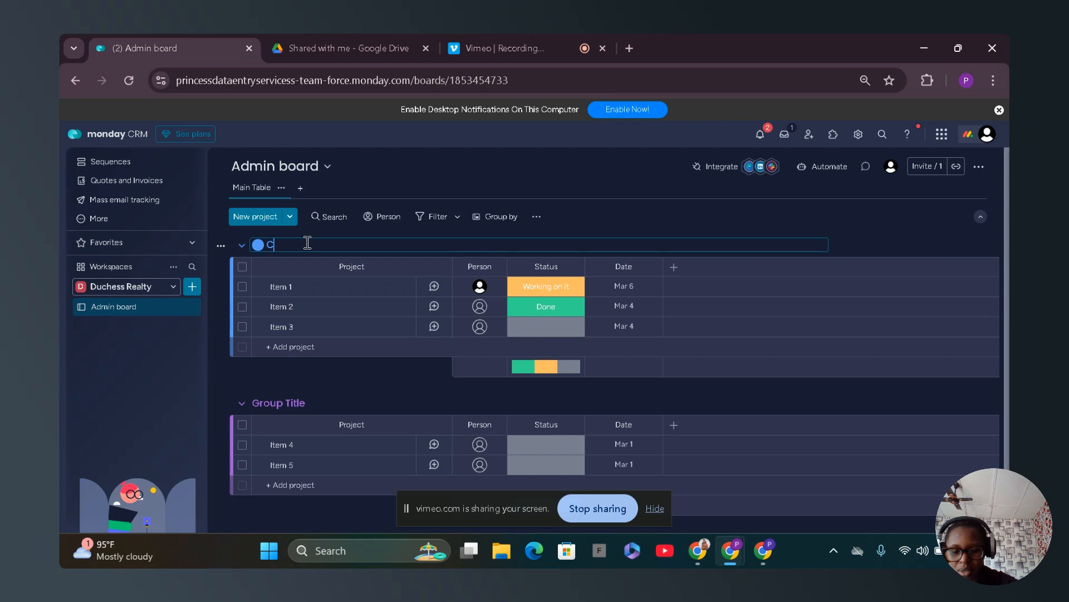
text(ntent)
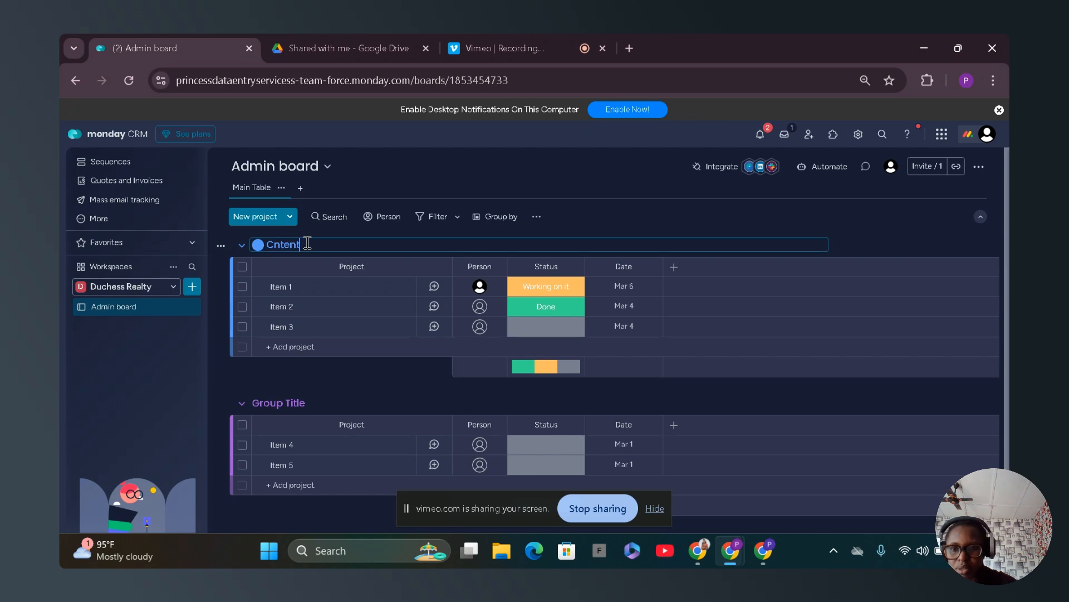
key(BackSpace)
key(BackSpace)
key(BackSpace)
key(BackSpace)
key(BackSpace)
key(BackSpace)
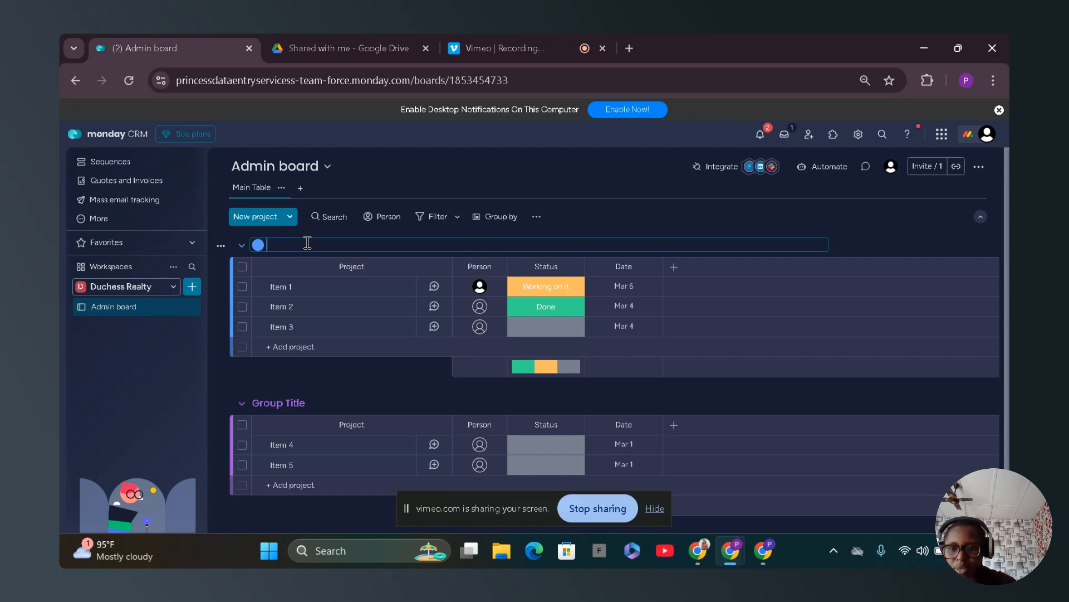
text(Content )
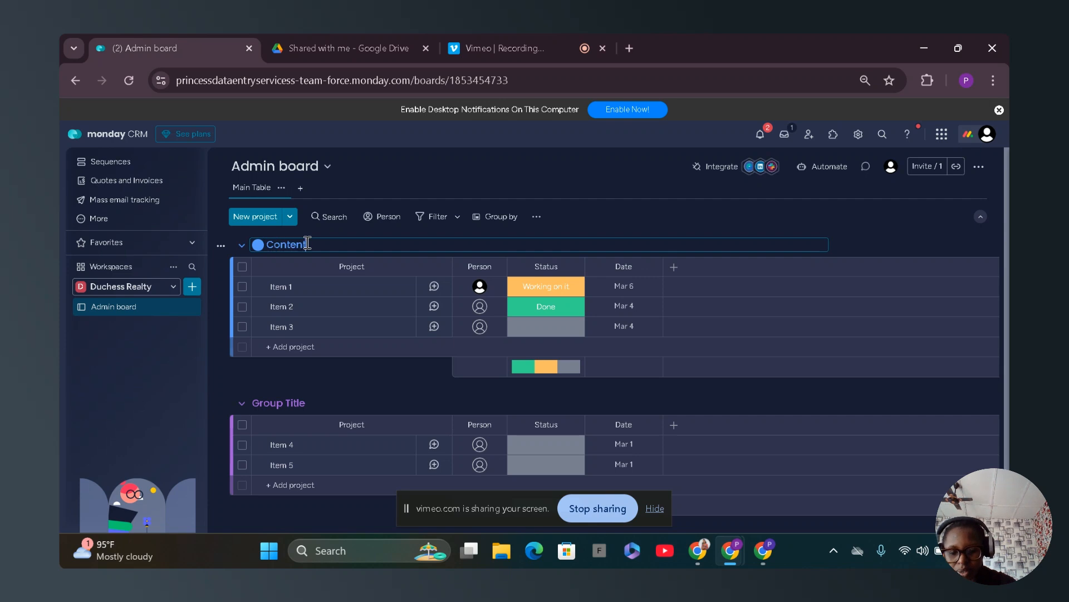
text(creation)
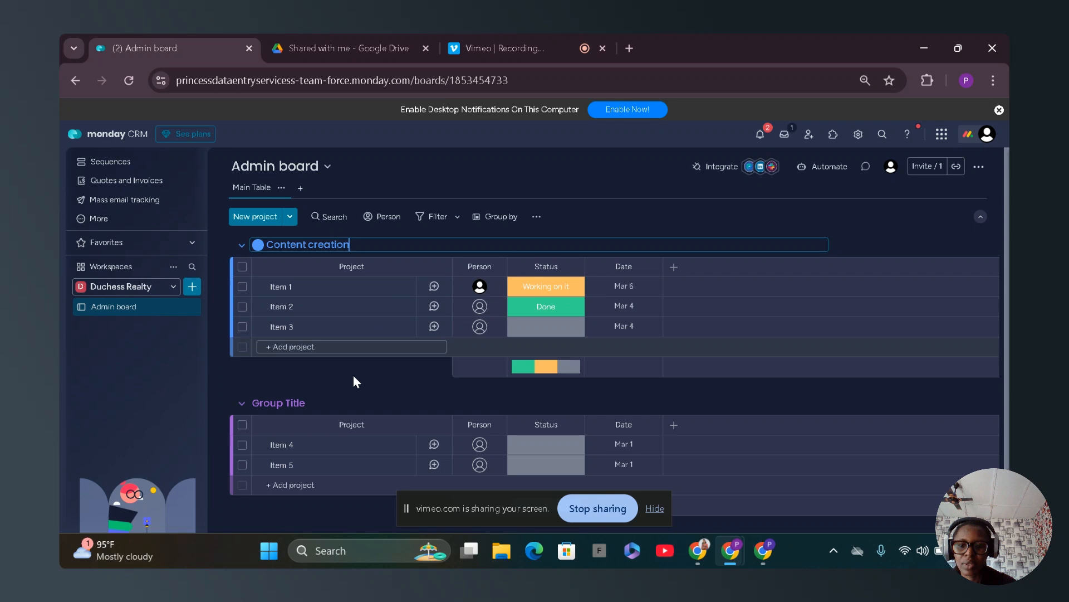
click(359, 400)
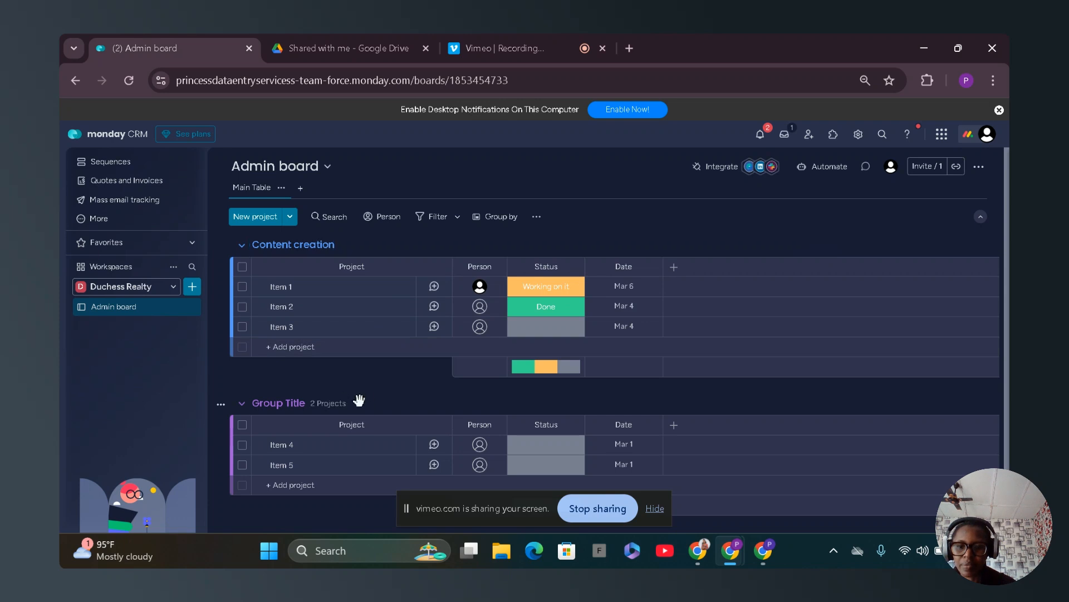
- Rename the second group, which holds Item 4 and Item 5, as Digital marketing
click(304, 402)
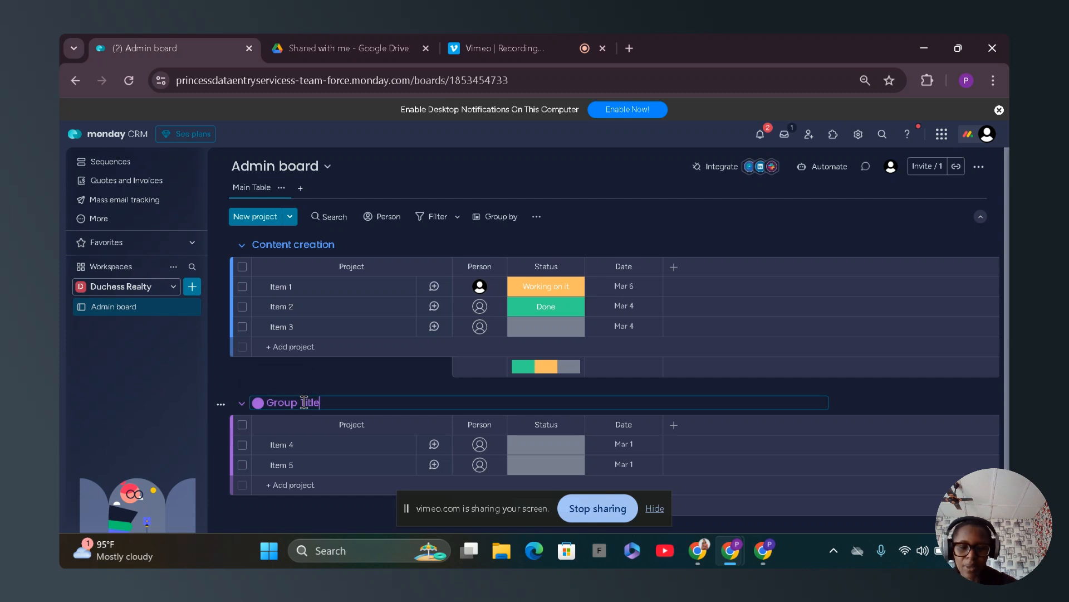
key(BackSpace)
key(BackSpace)
key(BackSpace)
key(BackSpace)
key(BackSpace)
key(BackSpace)
key(BackSpace)
key(BackSpace)
key(BackSpace)
key(BackSpace)
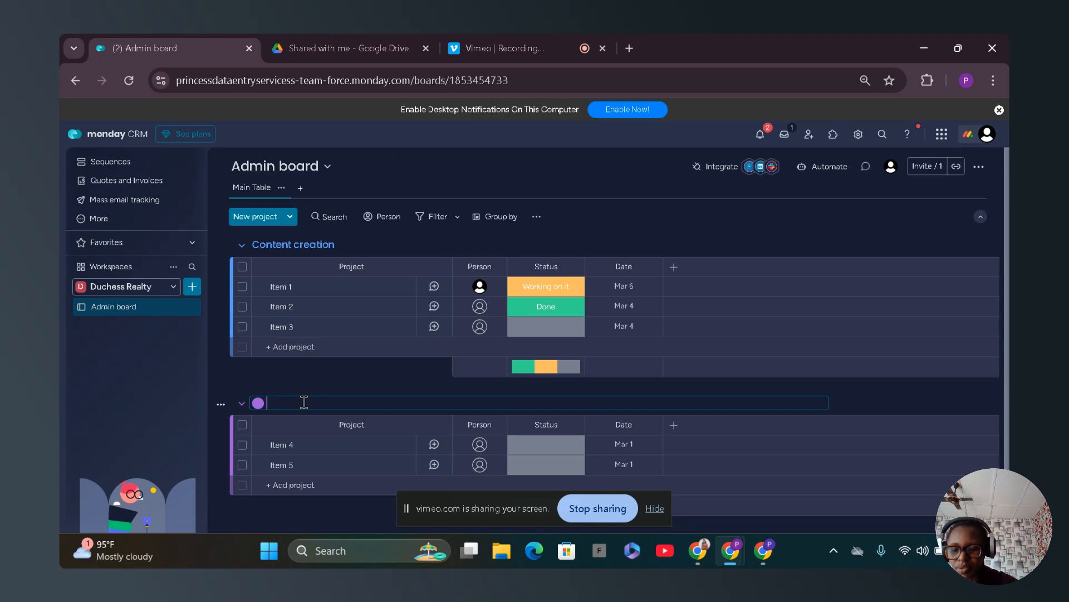
text(D)
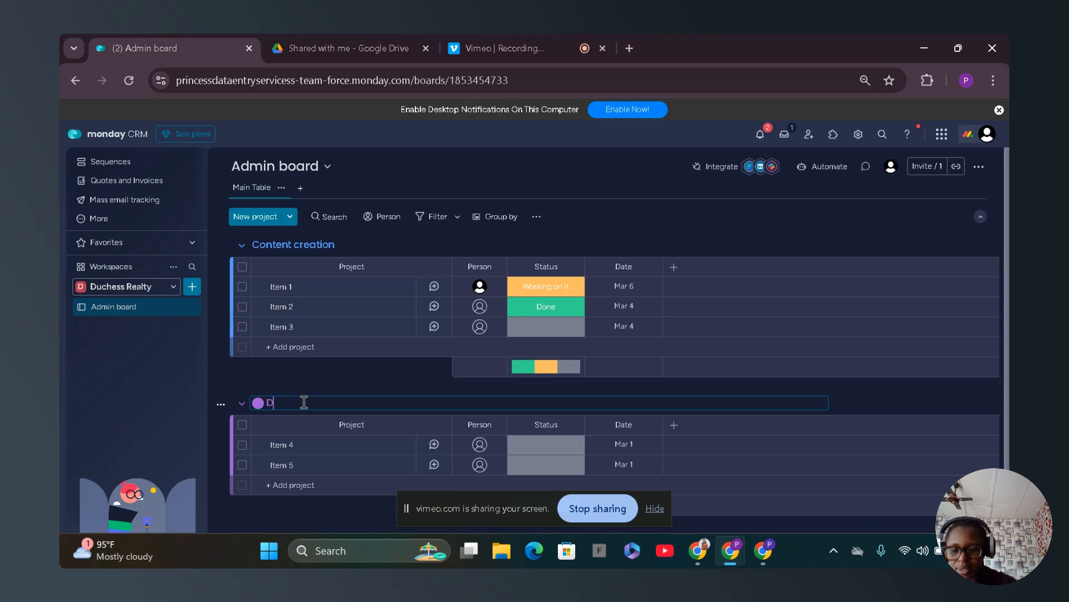
text(igital marketing)
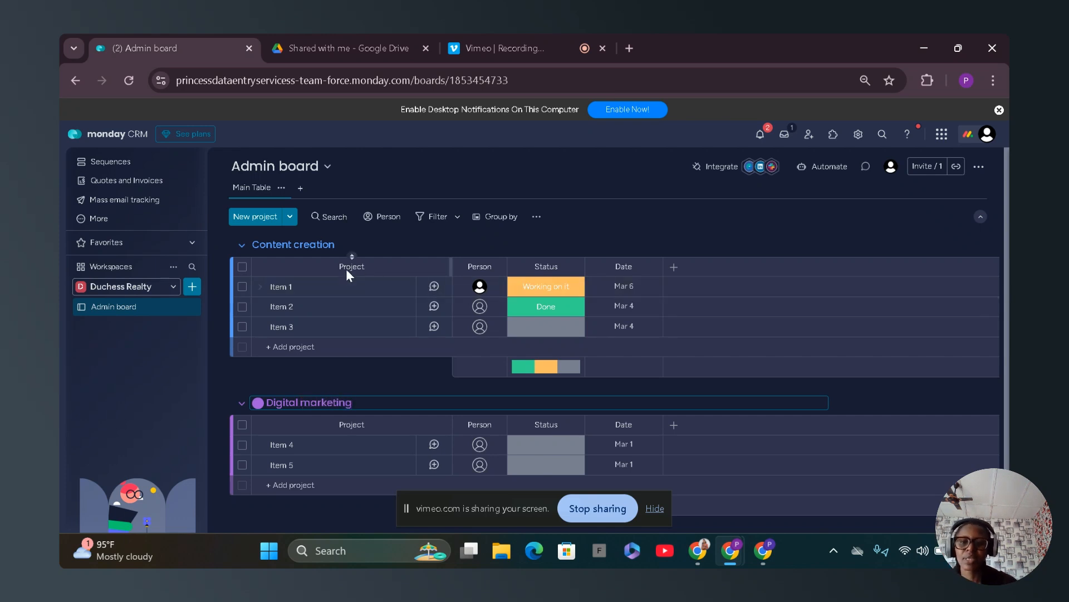
- Examine the overview of Item 1 in the Content creation group and return to the board
click(292, 287)
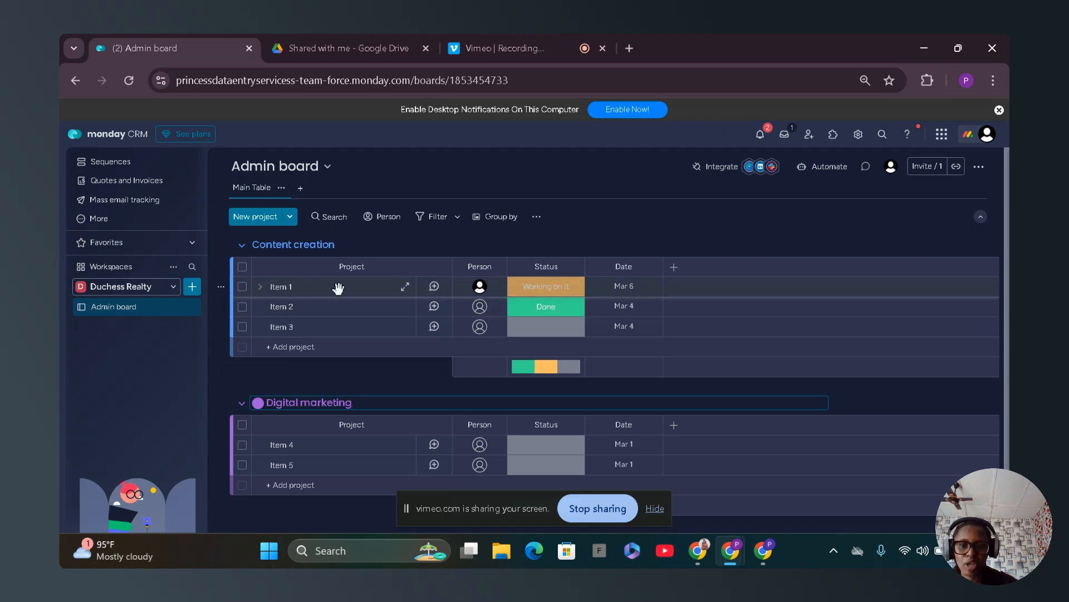
click(295, 287)
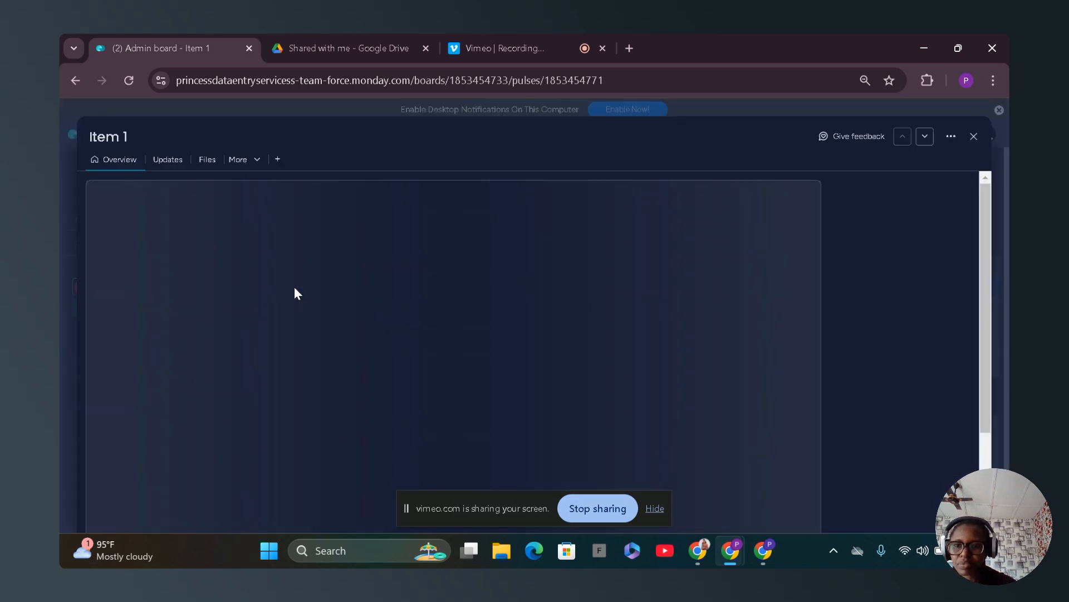
click(62, 180)
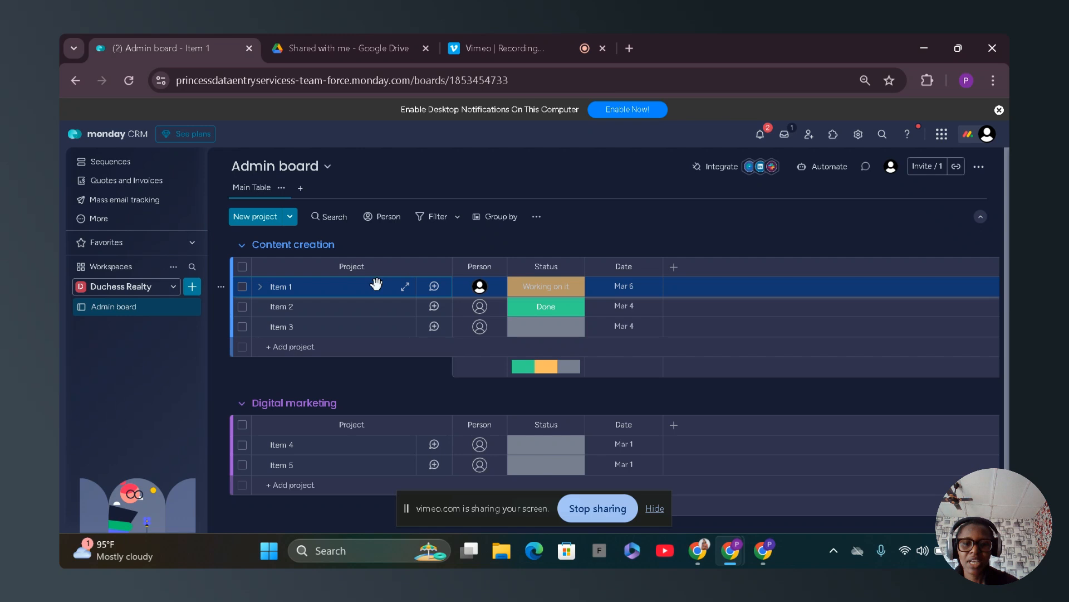
click(434, 288)
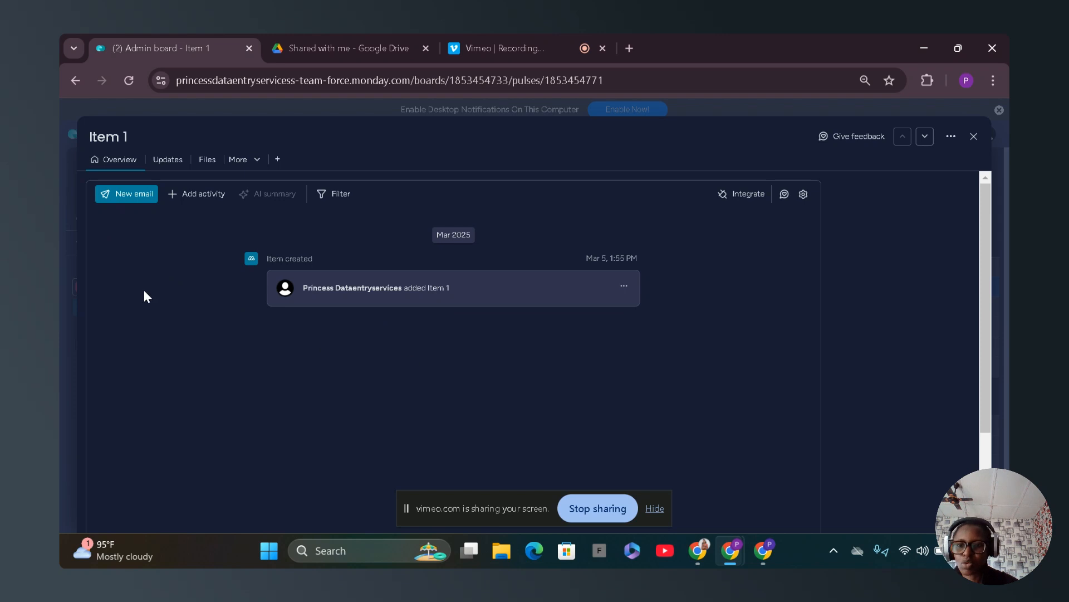
click(68, 221)
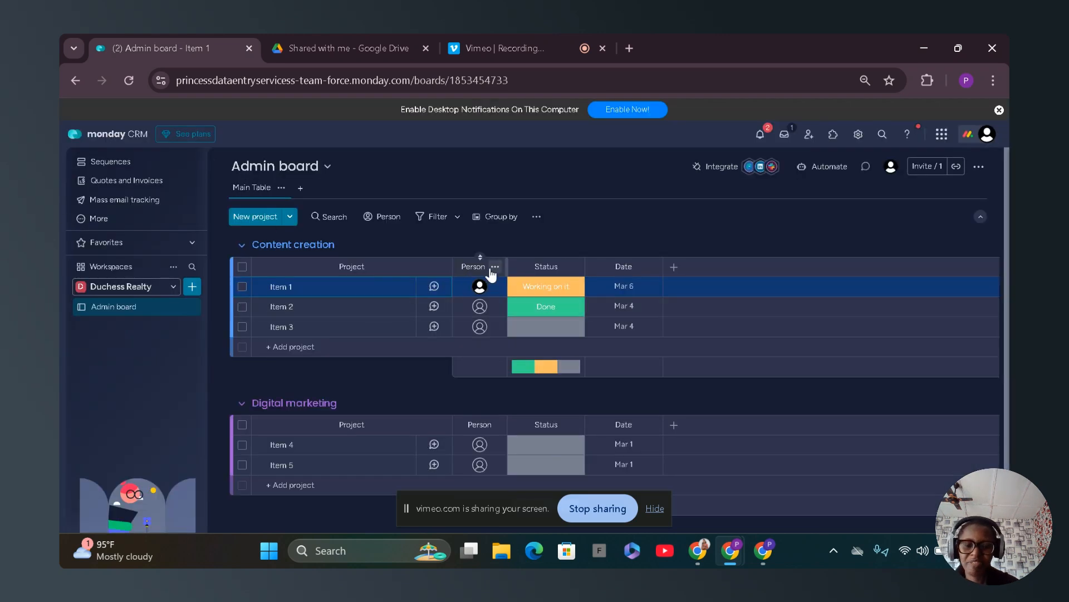
- Review the status labels available for Item 1 in the Content creation group, leaving its status as is
mouse_move(480, 288)
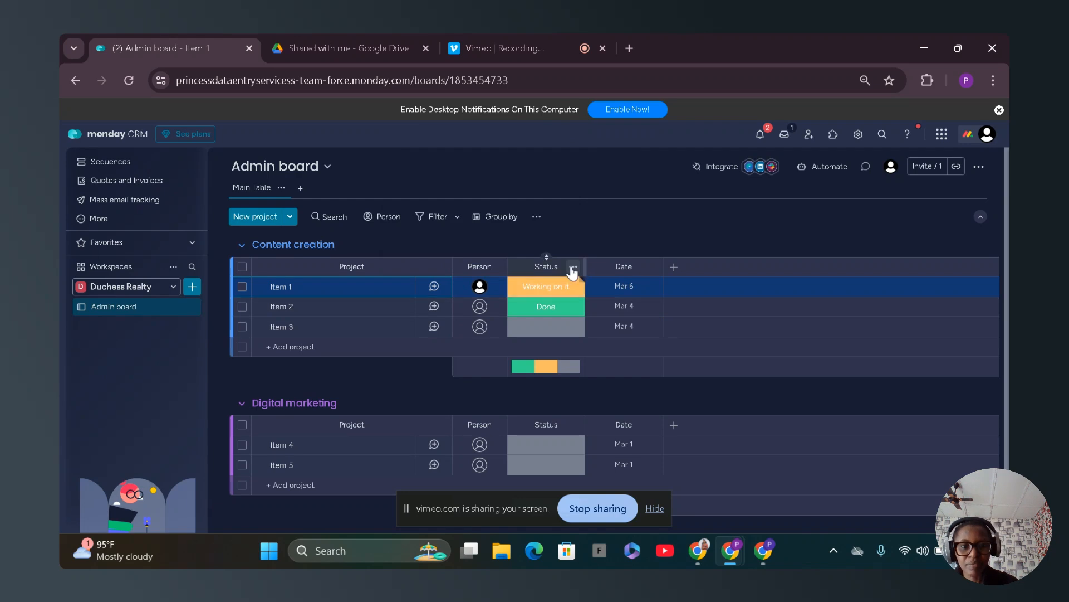
click(552, 290)
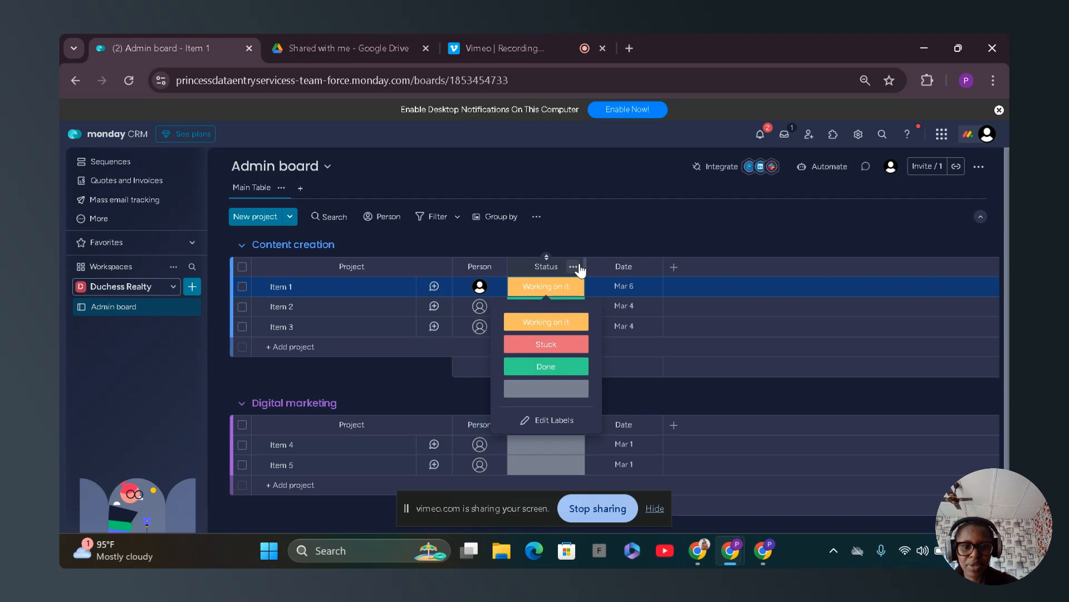
click(554, 288)
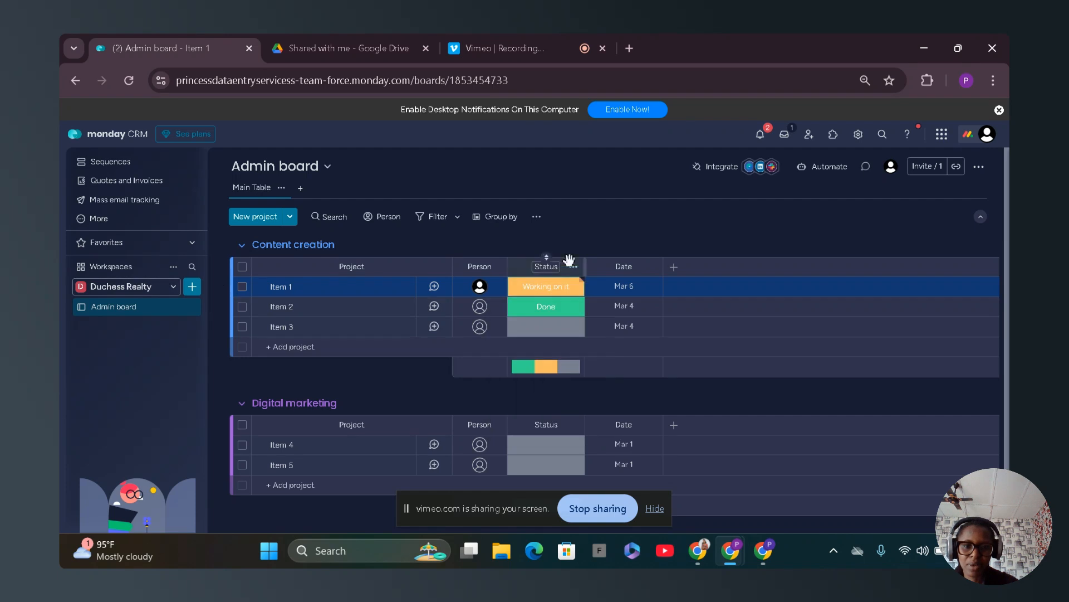
- Add a Files column after the Date column on the Admin board
click(674, 270)
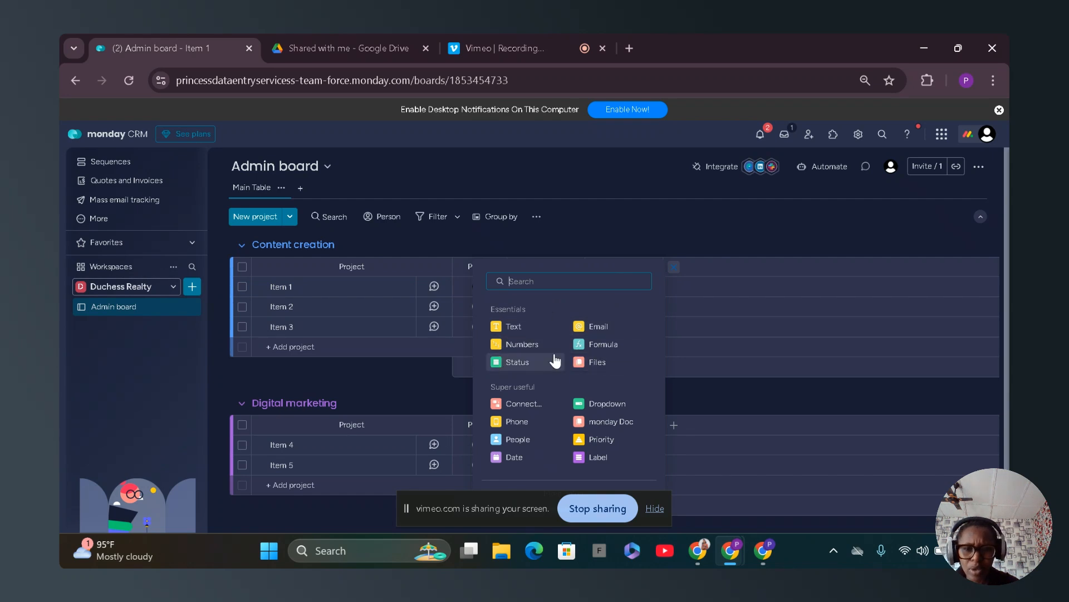
click(583, 365)
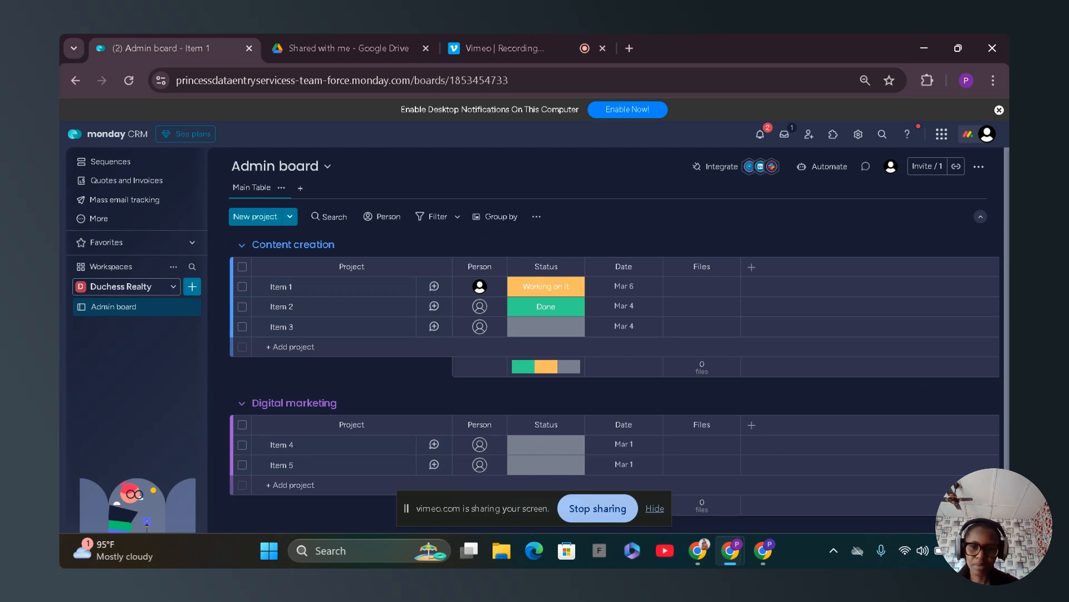
- Add a new project group below the Digital marketing group on the Admin board, keeping its default name
scroll(711, 434, down, 2)
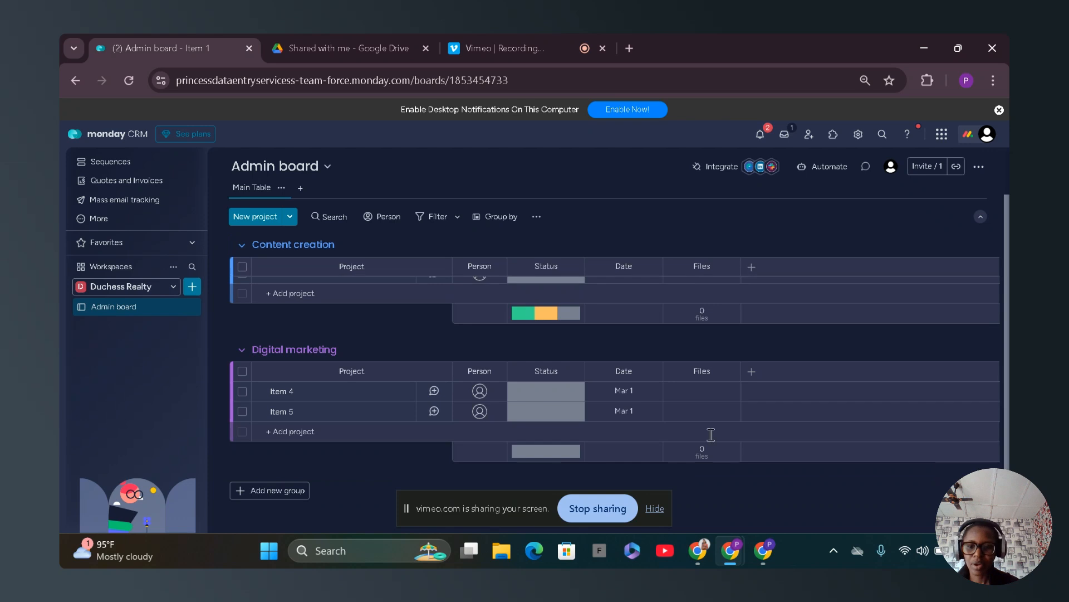
click(241, 493)
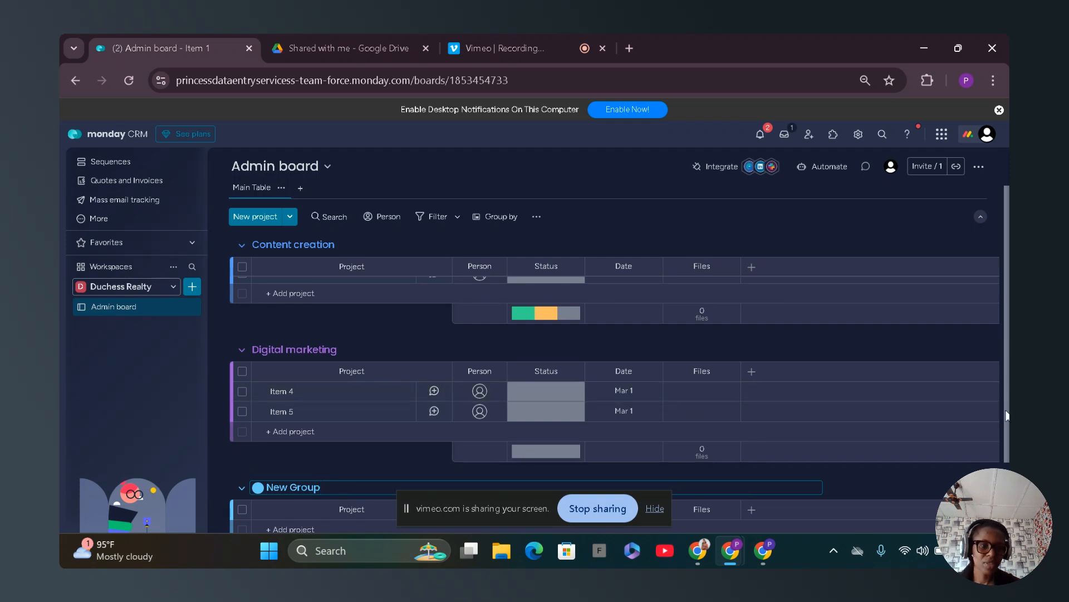
scroll(1007, 419, down, 3)
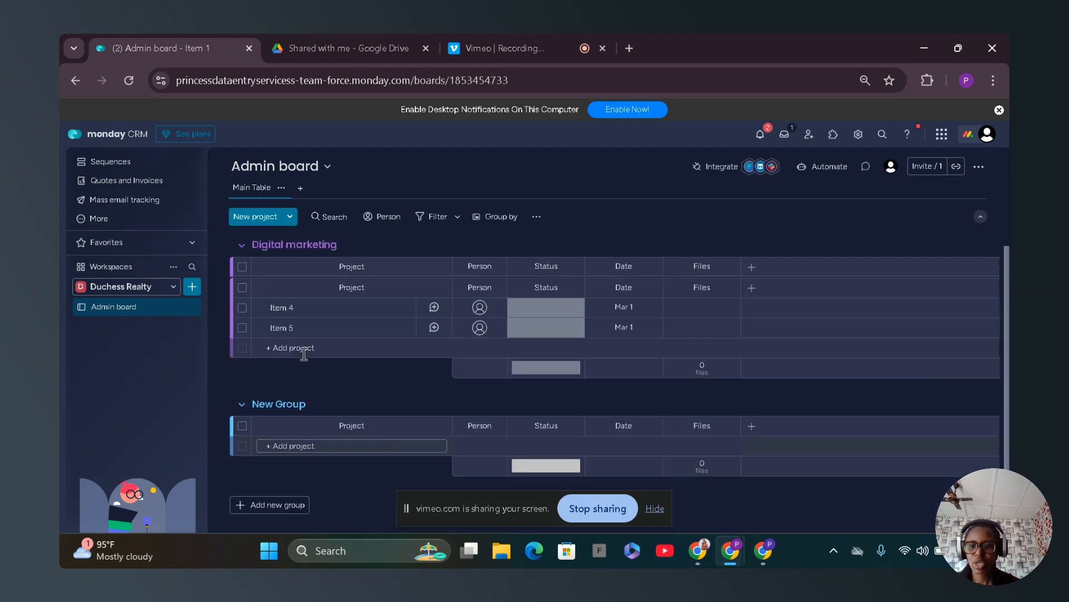
click(301, 404)
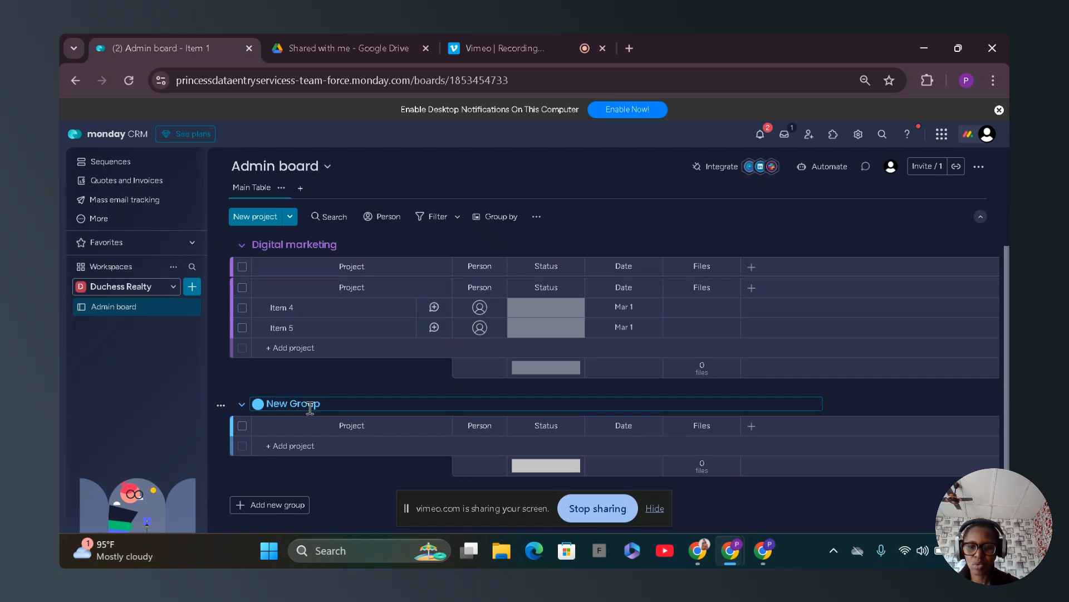
click(364, 382)
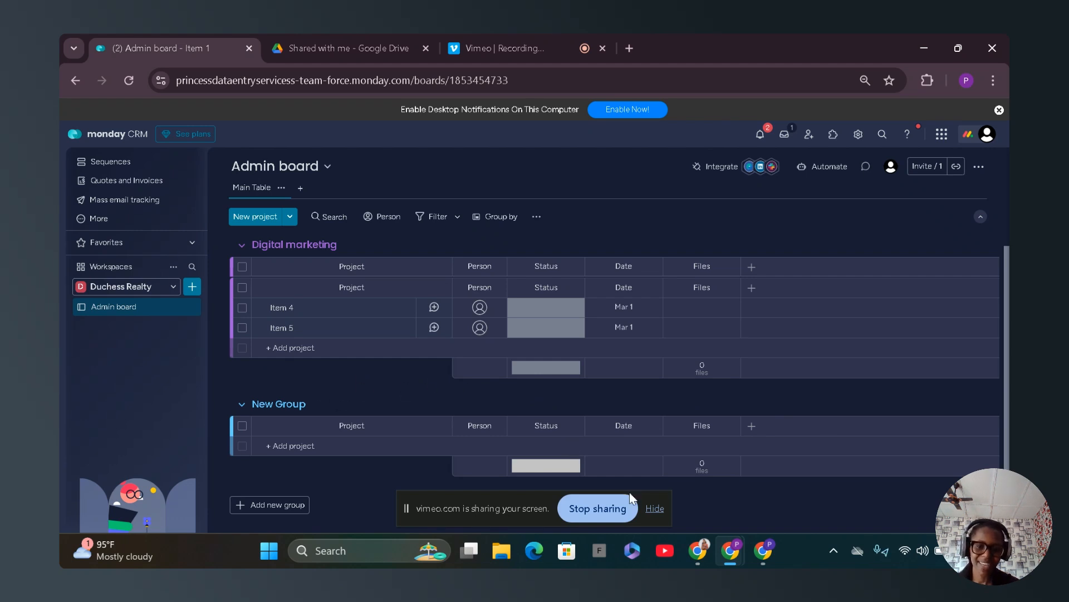
click(606, 509)
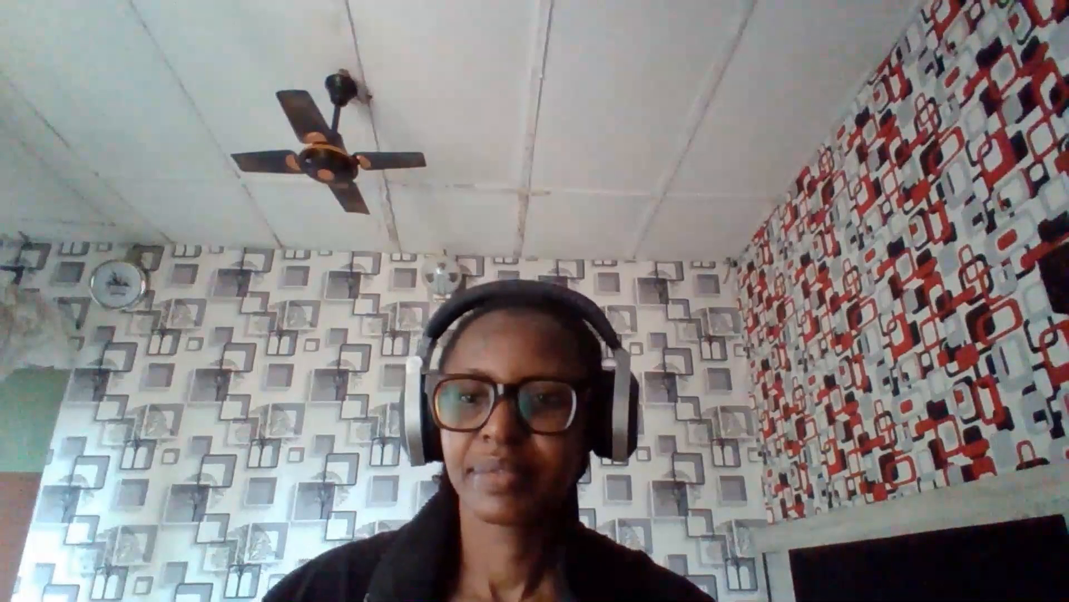